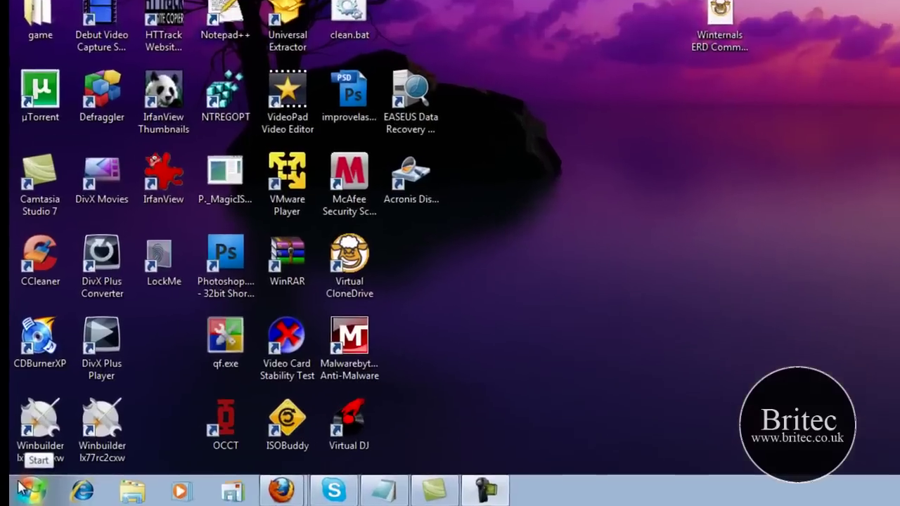
- Search the Start menu for 'regedit'
left_click(21, 490)
left_click(41, 441)
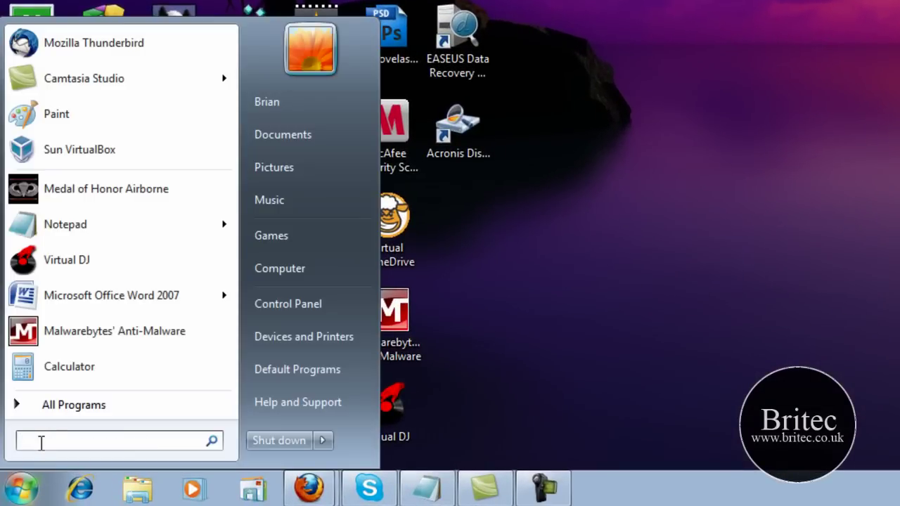
type("reg")
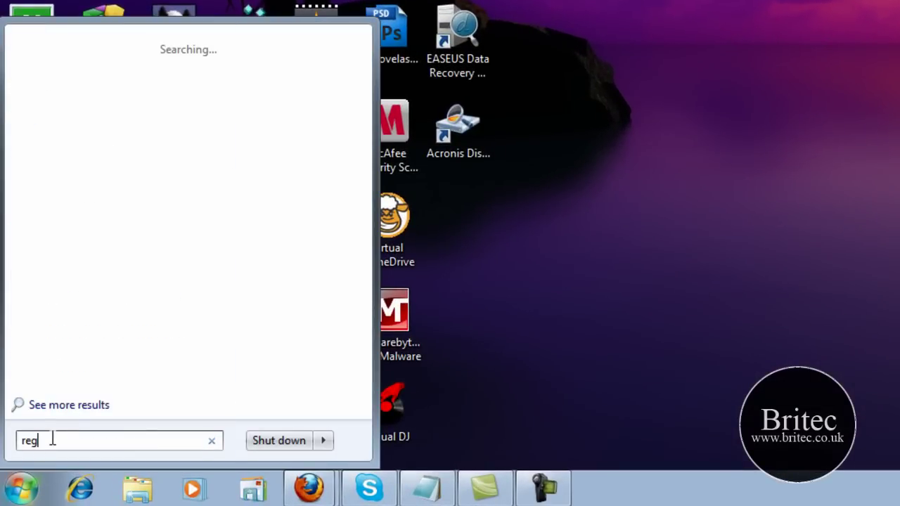
type("edit")
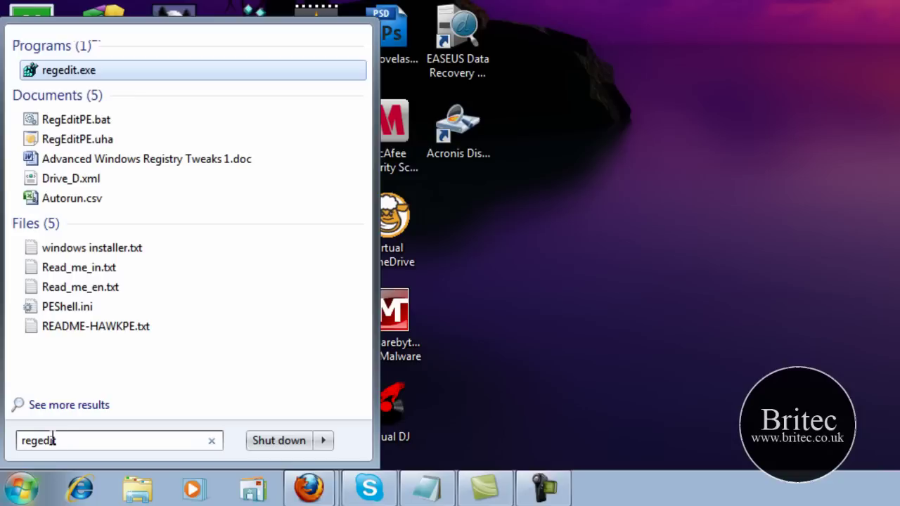
- Launch regedit.exe and expand HKEY_CLASSES_ROOT\DesktopBackground to show its Shell and shellex subkeys
left_click(73, 77)
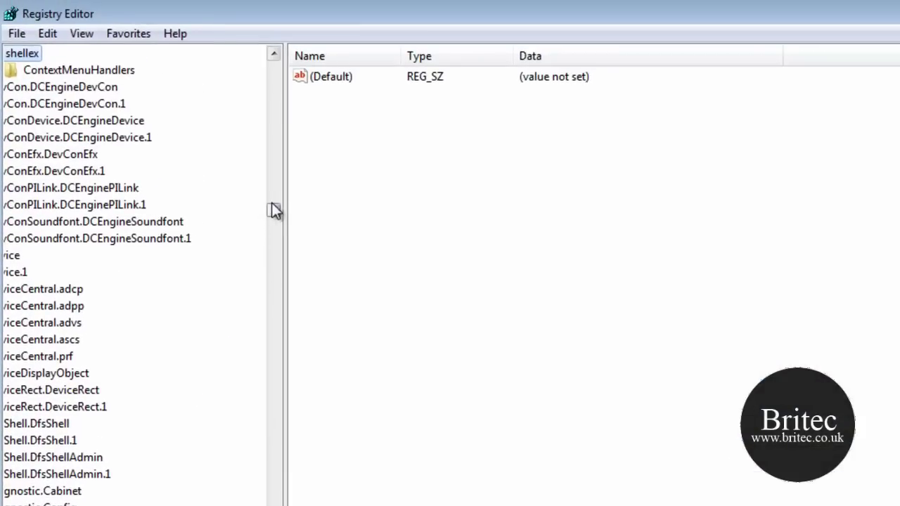
left_click_drag(274, 210, 267, 120)
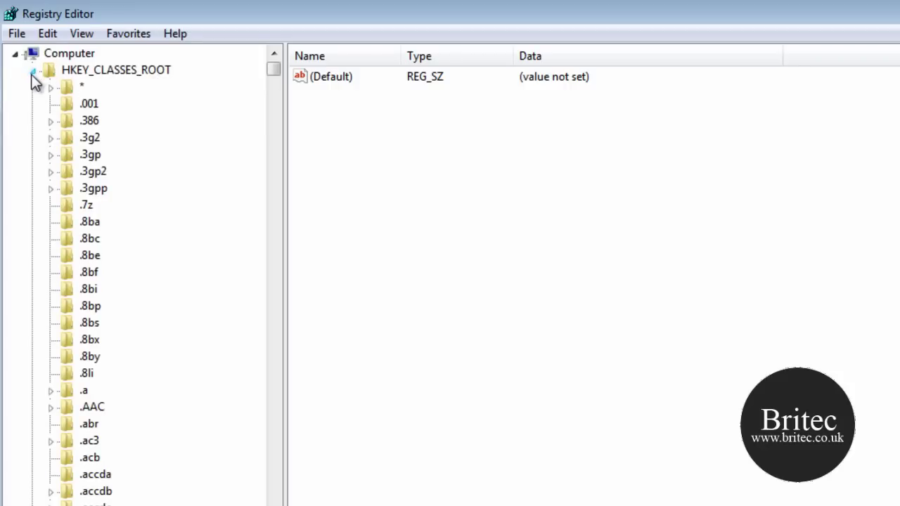
left_click_drag(270, 68, 272, 211)
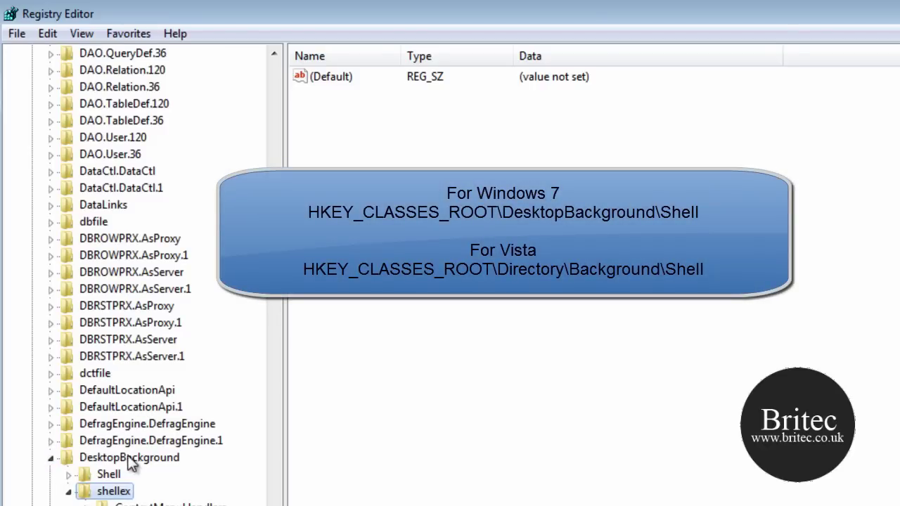
- Select the Shell key under DesktopBackground, showing its unset (Default) value
left_click(87, 473)
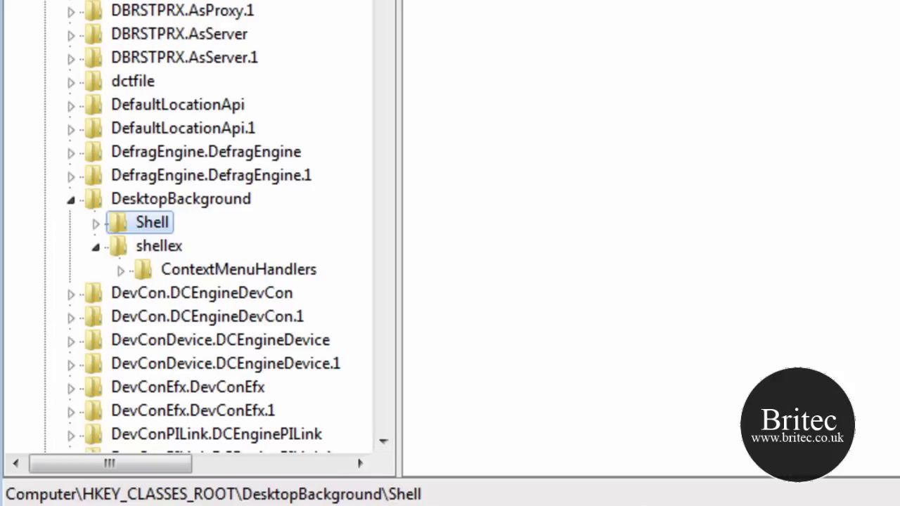
scroll(204, 232, "up", 10)
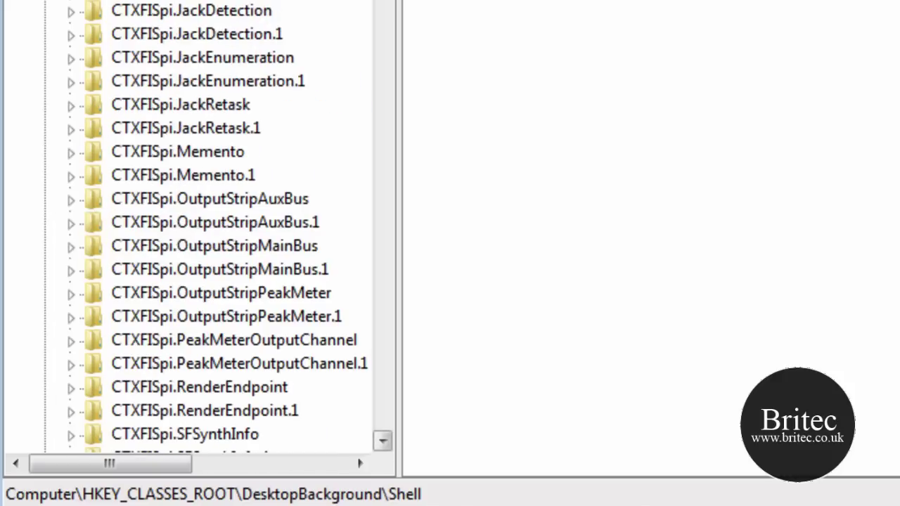
scroll(204, 232, "down", 15)
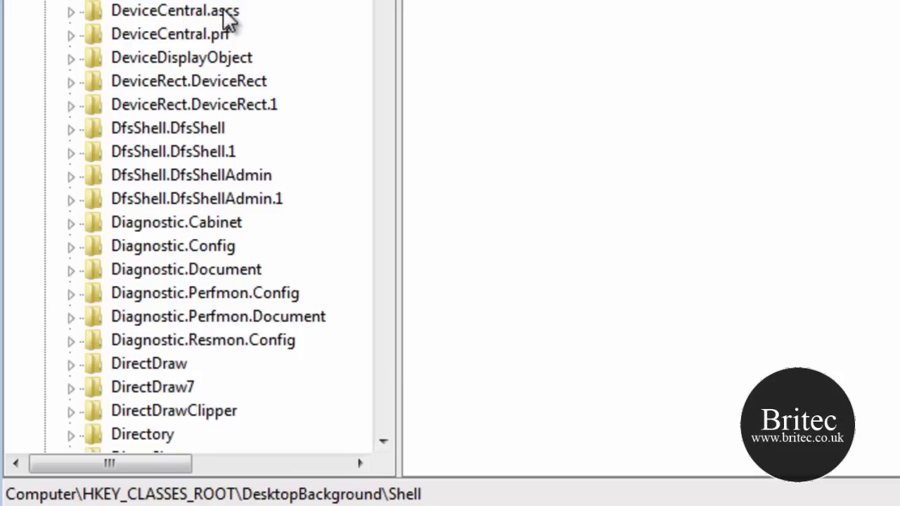
scroll(228, 142, "up", 1)
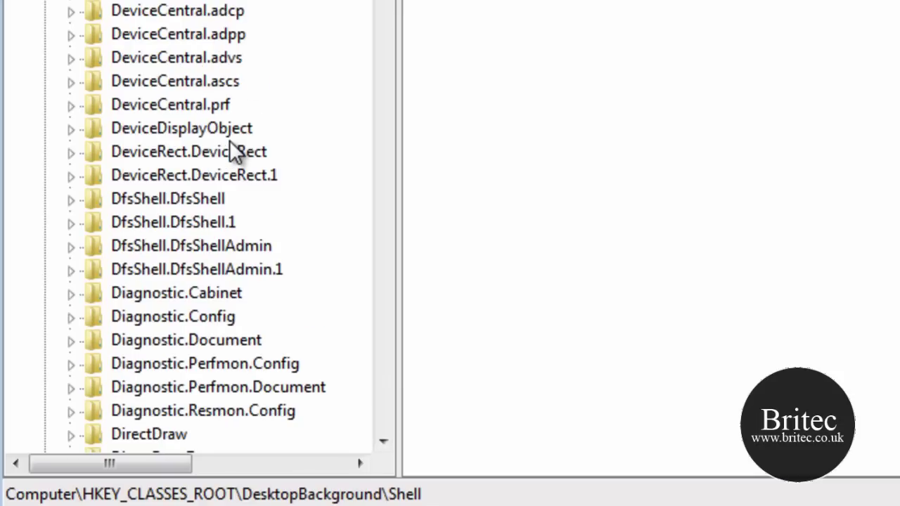
scroll(232, 150, "up", 2)
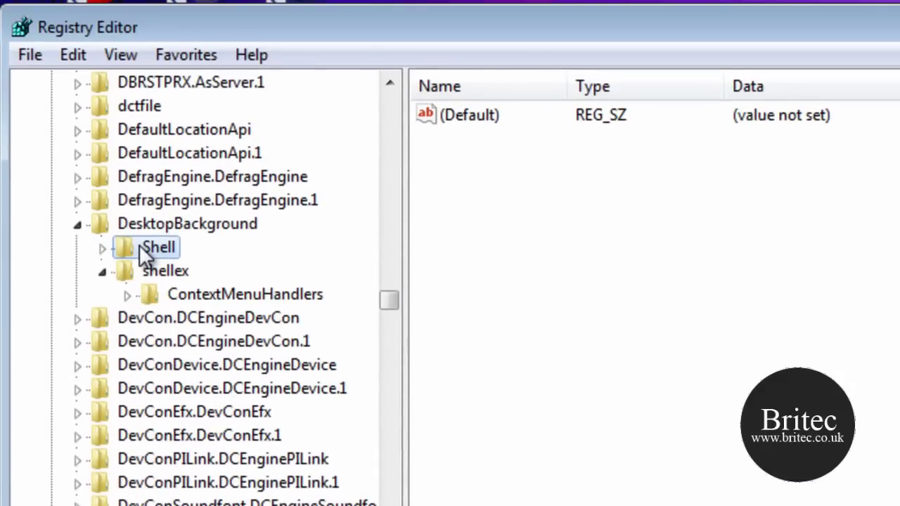
- Create a new key named 'Kill All Tasks' under DesktopBackground\Shell
right_click(140, 246)
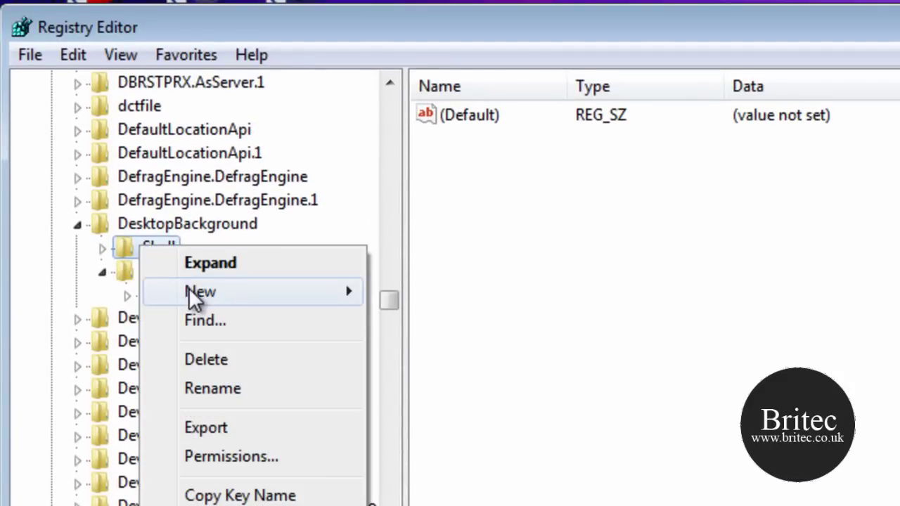
mouse_move(190, 301)
left_click(415, 292)
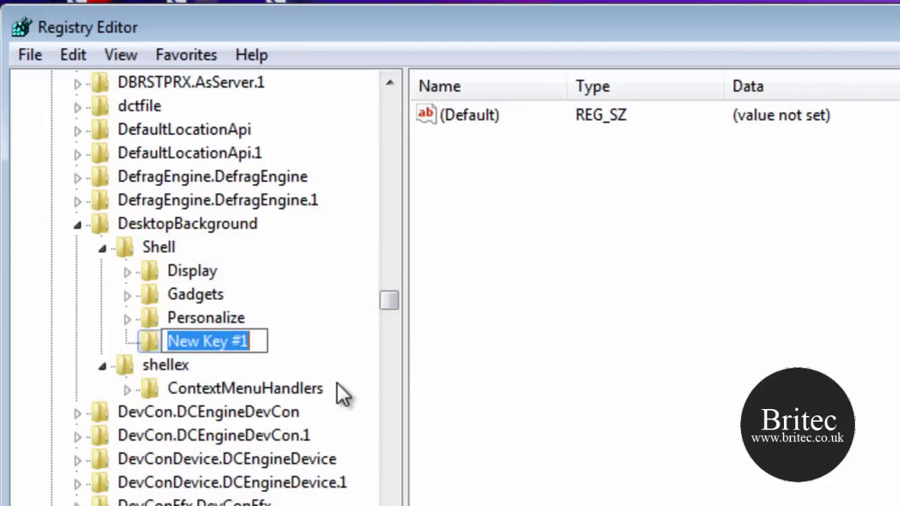
type("Kill ")
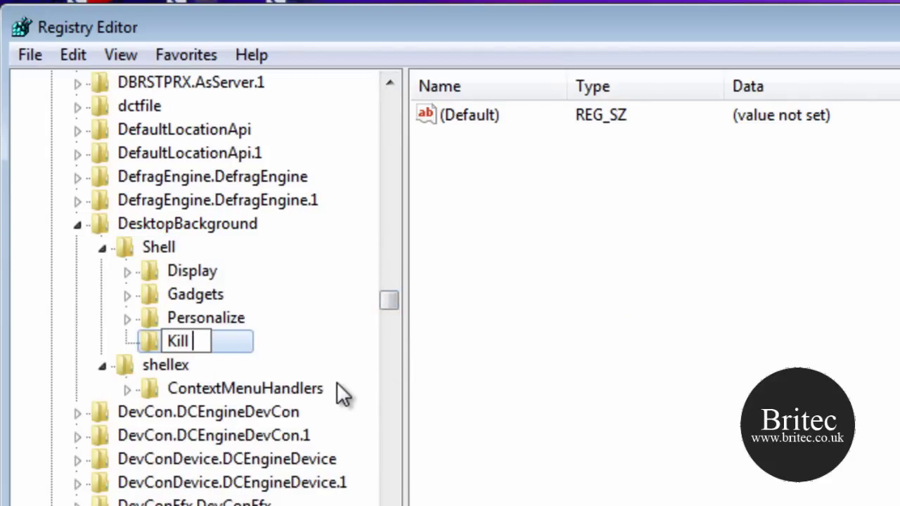
type("All Ta")
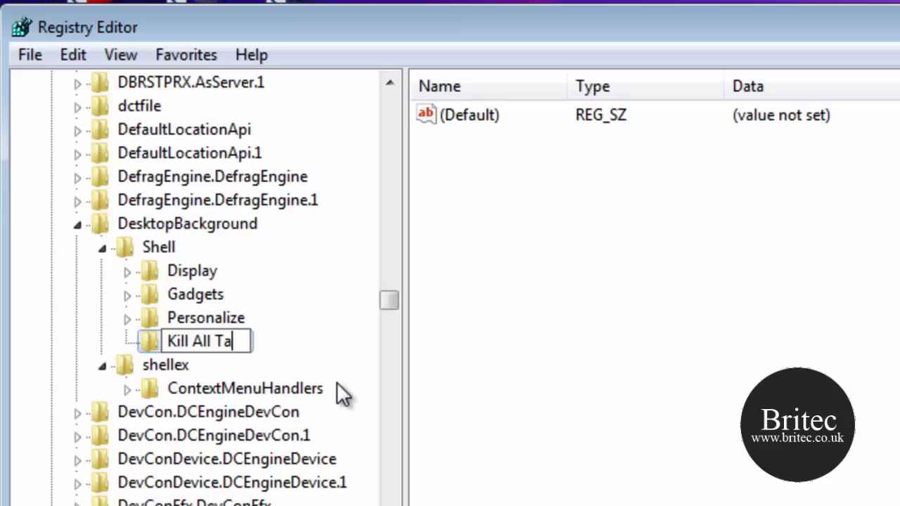
type("sks")
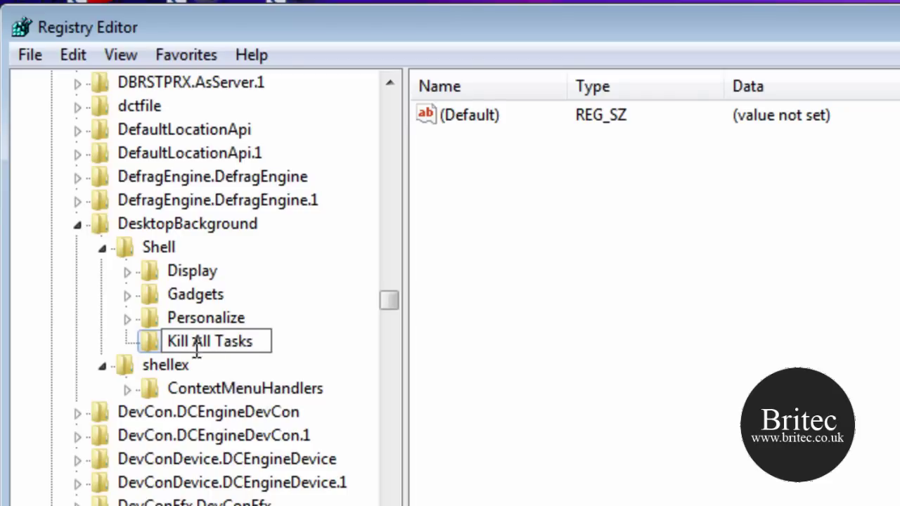
left_click(152, 343)
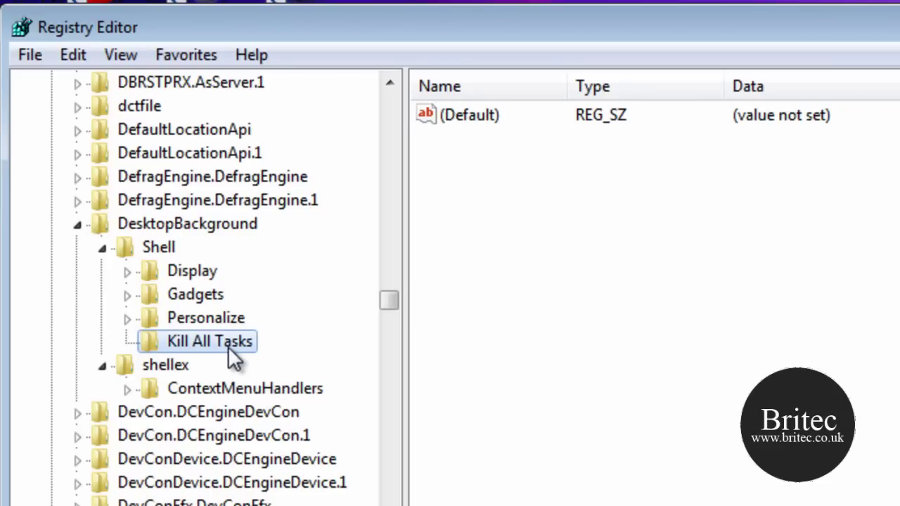
- Add a subkey named 'Command' under the Kill All Tasks key
right_click(208, 343)
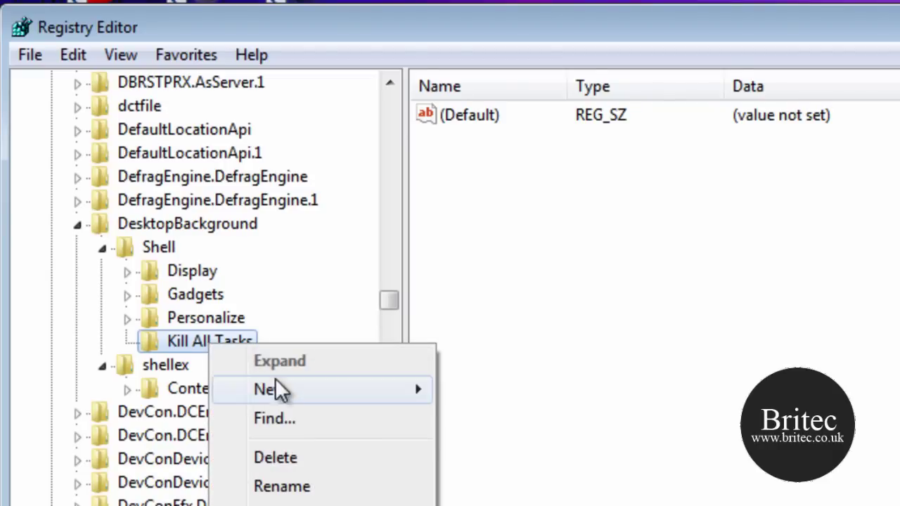
mouse_move(277, 396)
left_click(490, 390)
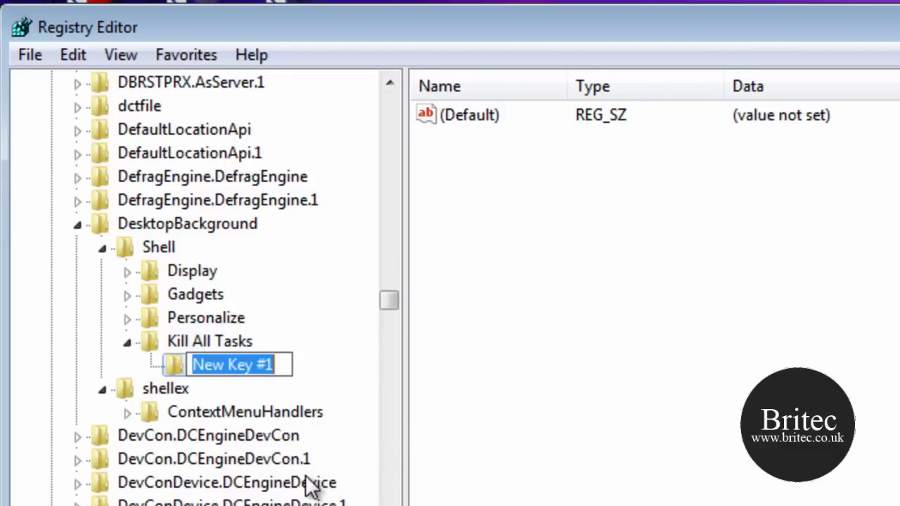
type("Co")
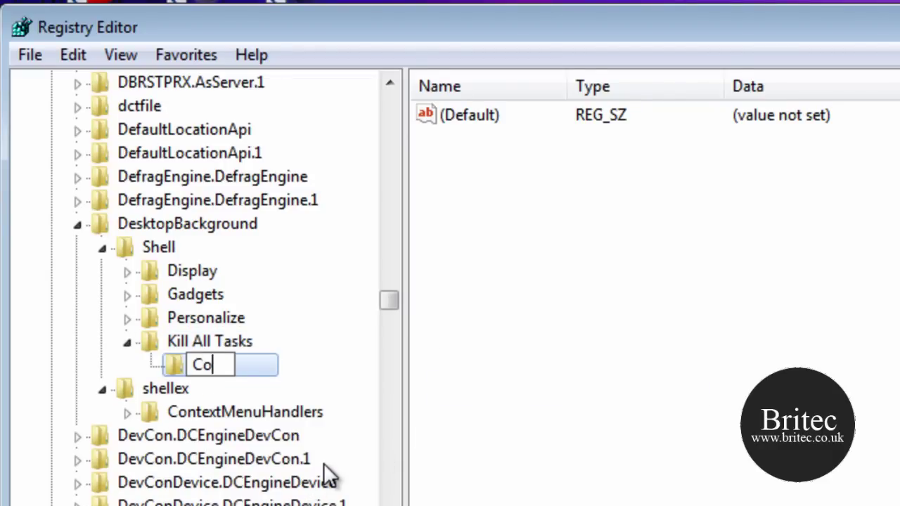
type("mmand")
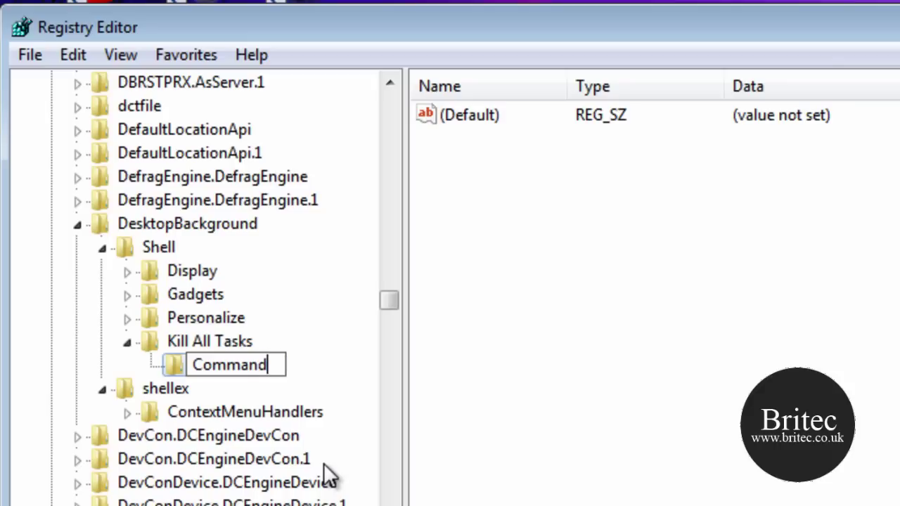
left_click(173, 360)
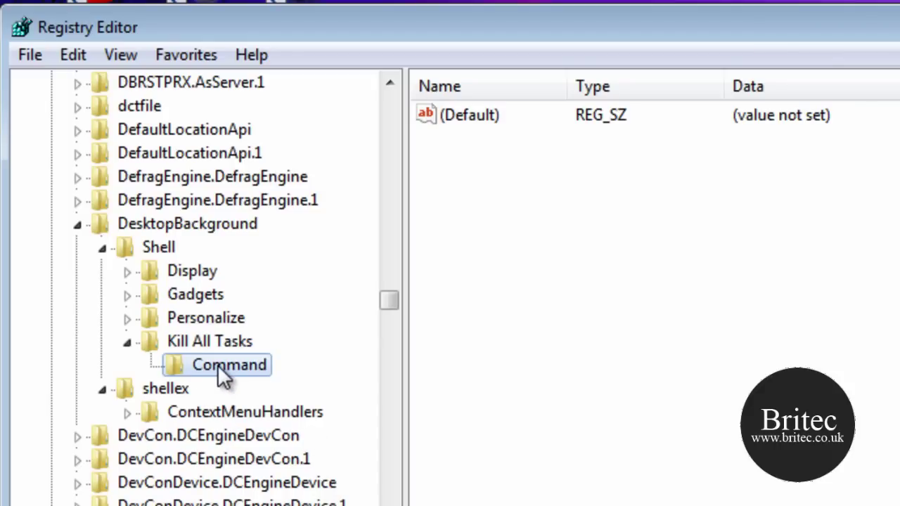
- Open the Command key's (Default) value for editing and copy the taskkill command from Notepad
left_click(463, 119)
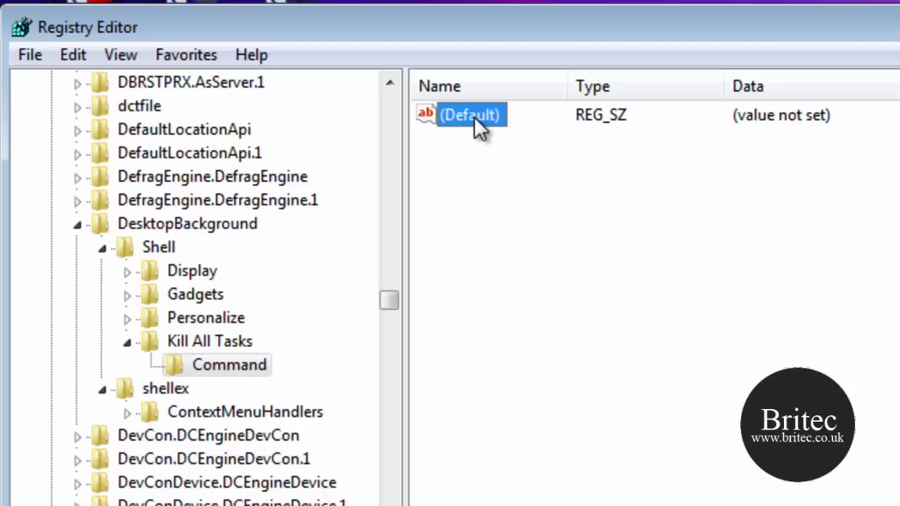
double_click(472, 116)
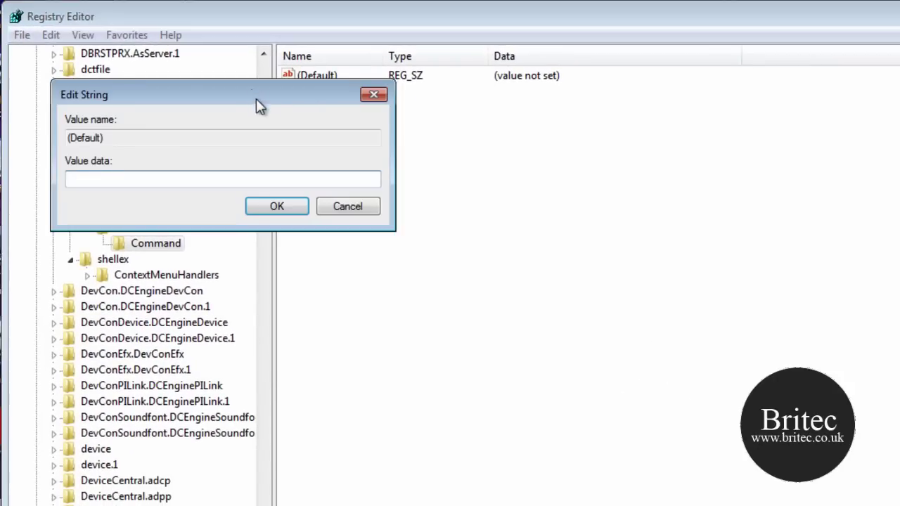
left_click_drag(256, 98, 489, 123)
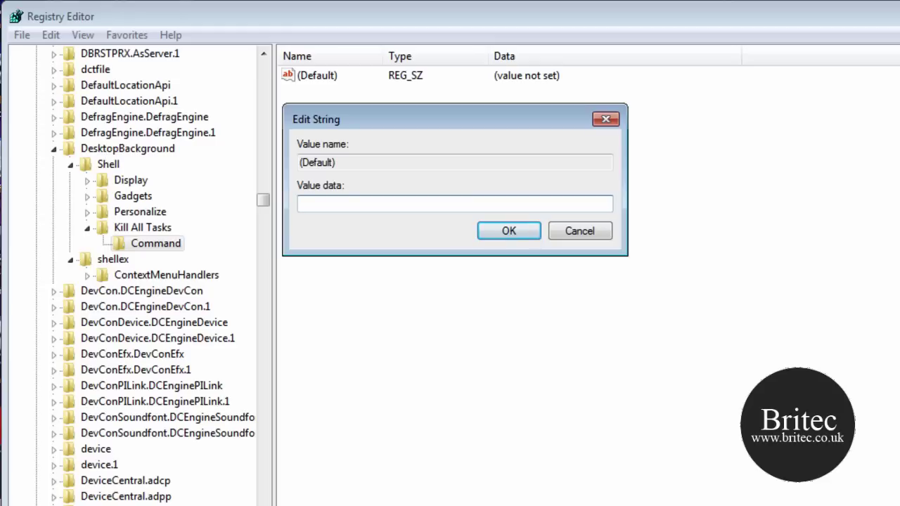
key("alt+Tab")
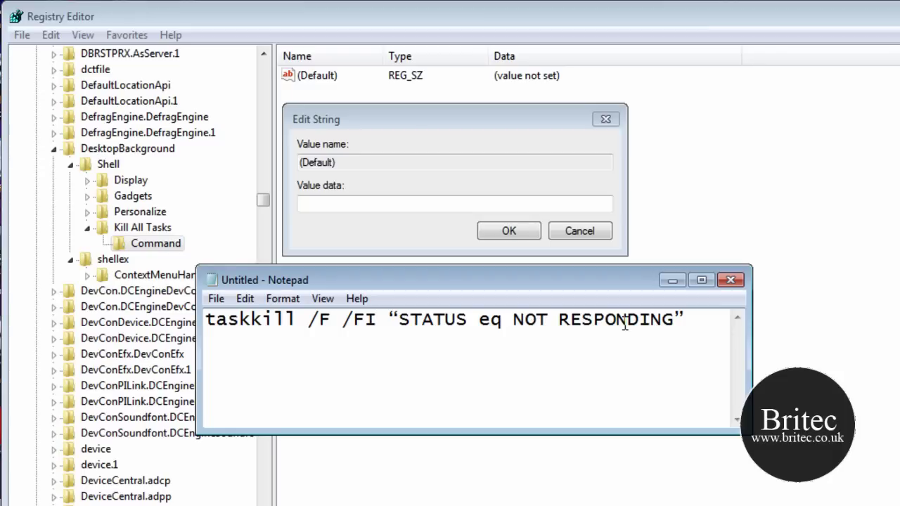
left_click_drag(686, 318, 205, 319)
key("ctrl+c")
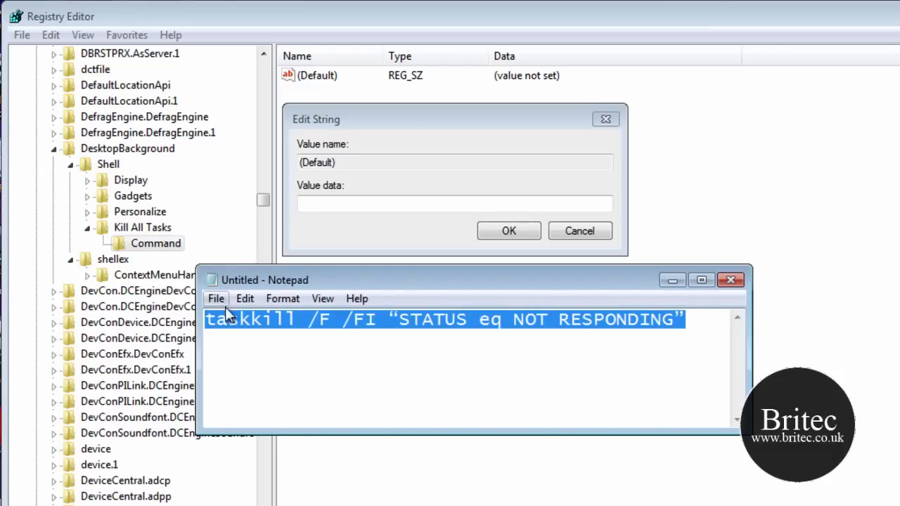
right_click(240, 326)
left_click(284, 383)
left_click(671, 281)
- Set the value data to taskkill /F /FI "STATUS eq NOT RESPONDING" and close Registry Editor
right_click(337, 203)
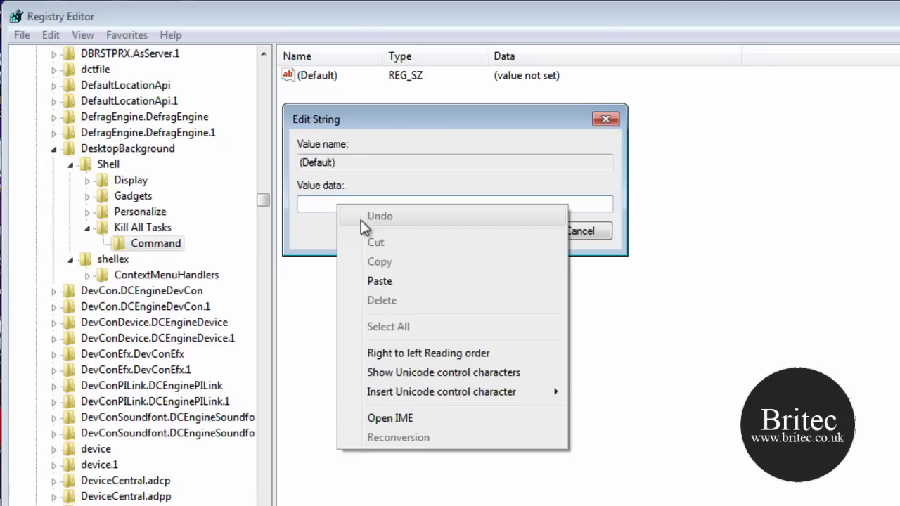
left_click(379, 282)
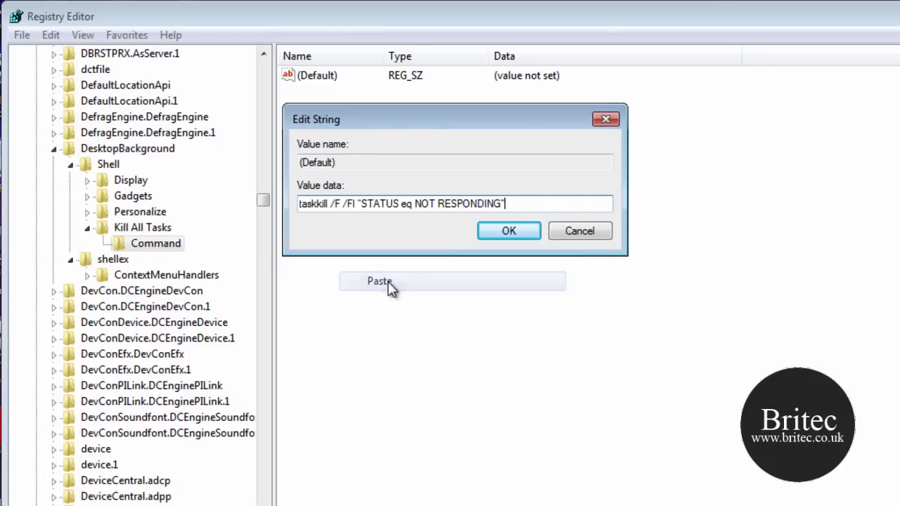
left_click(509, 232)
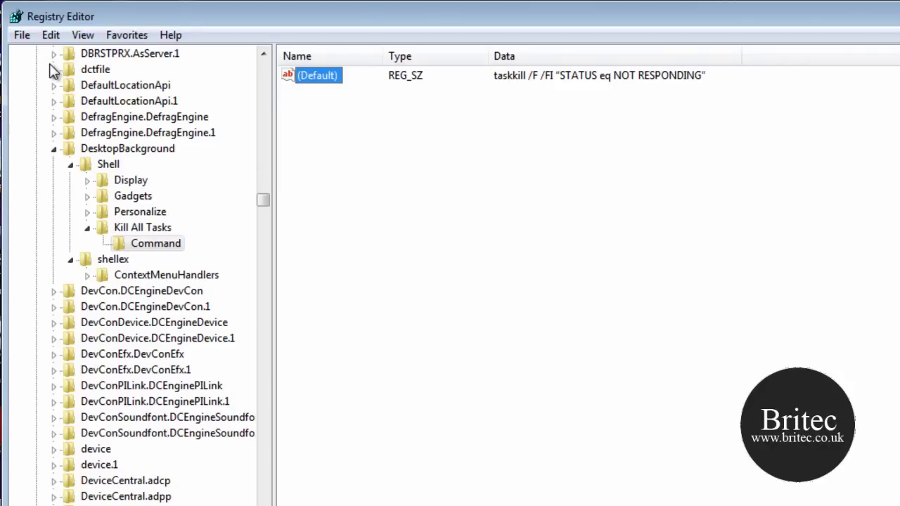
left_click(21, 37)
left_click(56, 215)
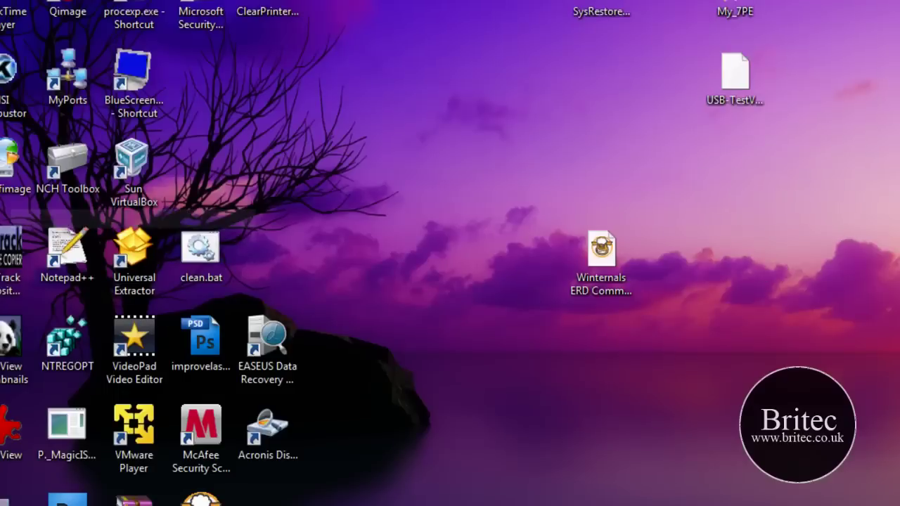
right_click(304, 149)
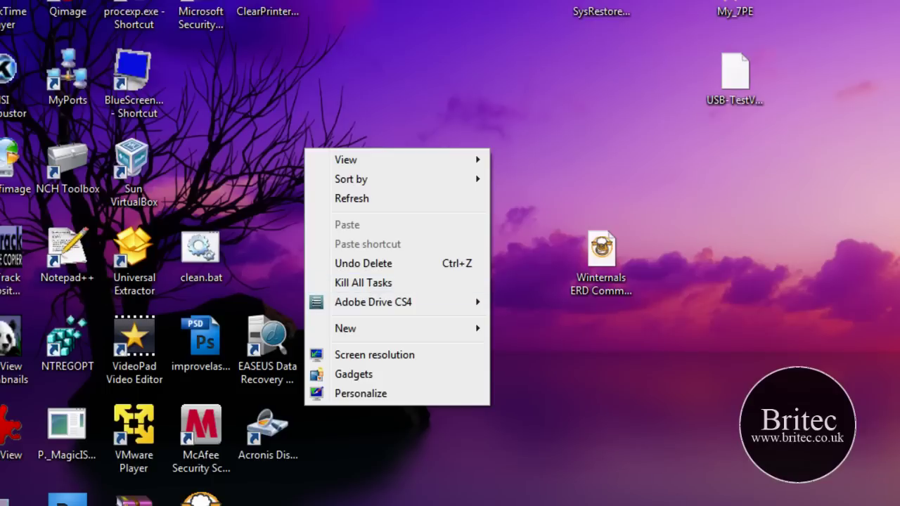
key("Escape")
key("ctrl+shift+Escape")
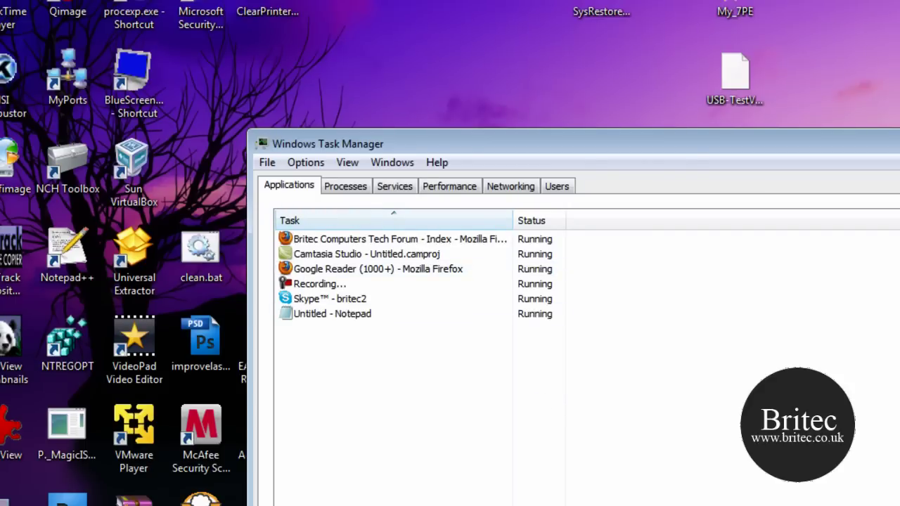
key("alt+F4")
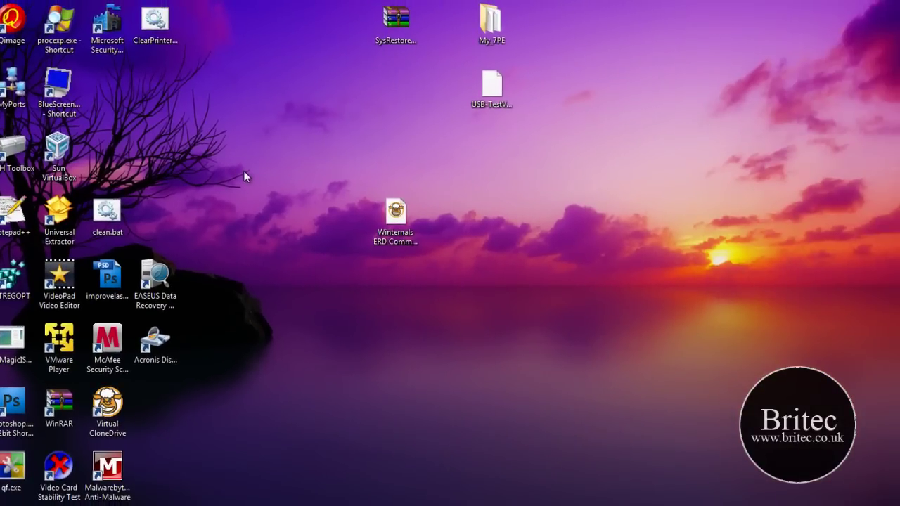
- Start a new desktop shortcut and use the copied taskkill command as its location
right_click(245, 176)
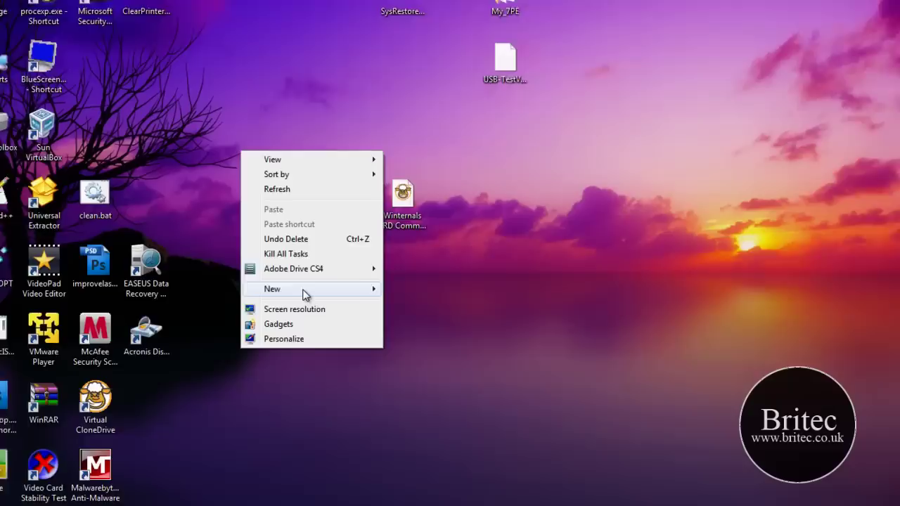
mouse_move(303, 301)
left_click(488, 261)
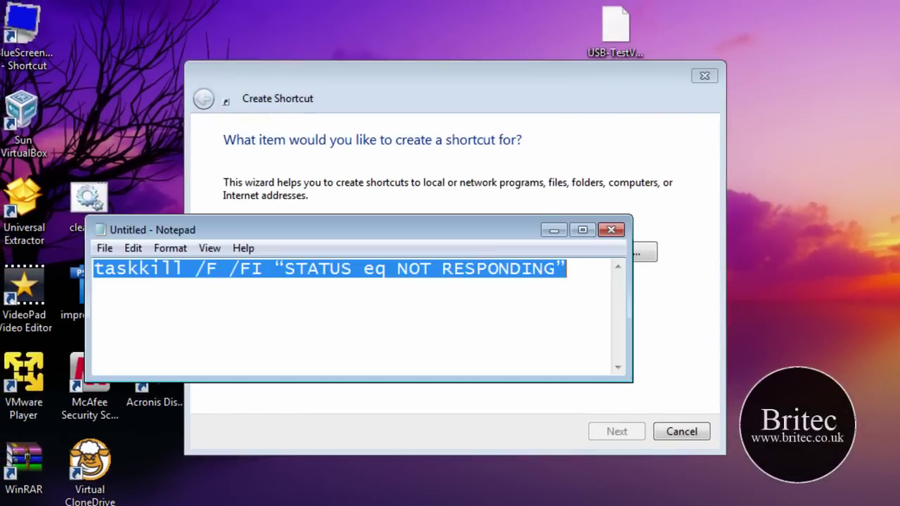
right_click(511, 274)
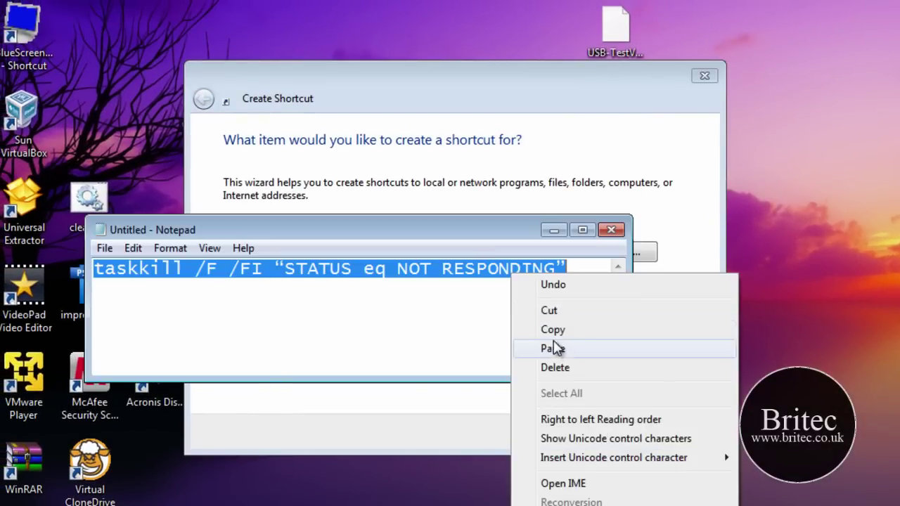
left_click(552, 329)
left_click(371, 416)
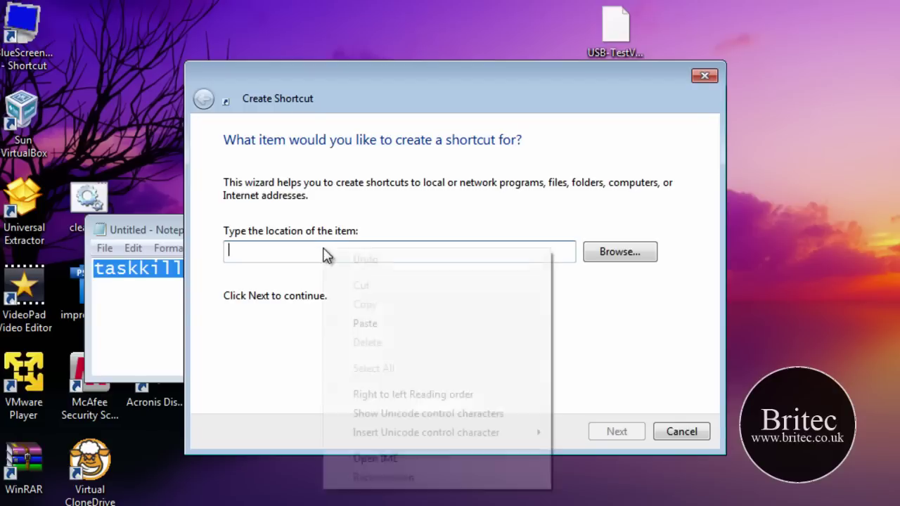
left_click(385, 324)
left_click(149, 320)
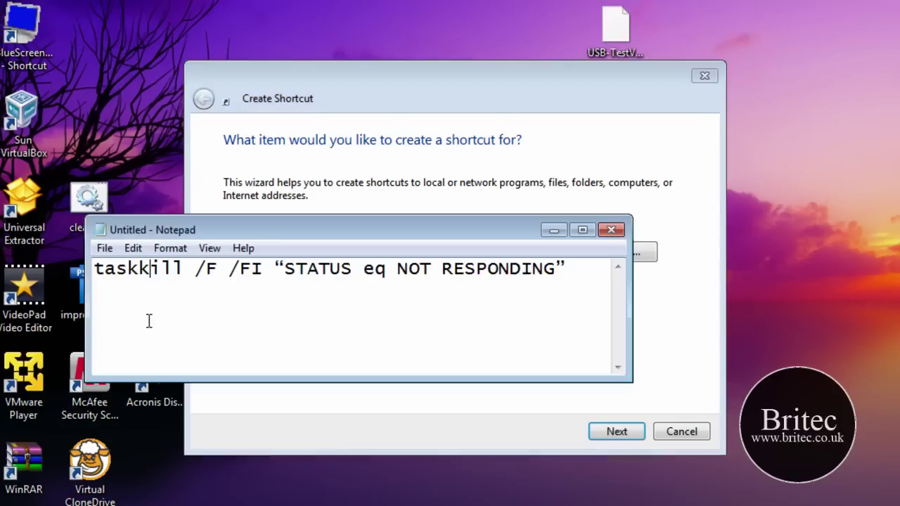
left_click(552, 231)
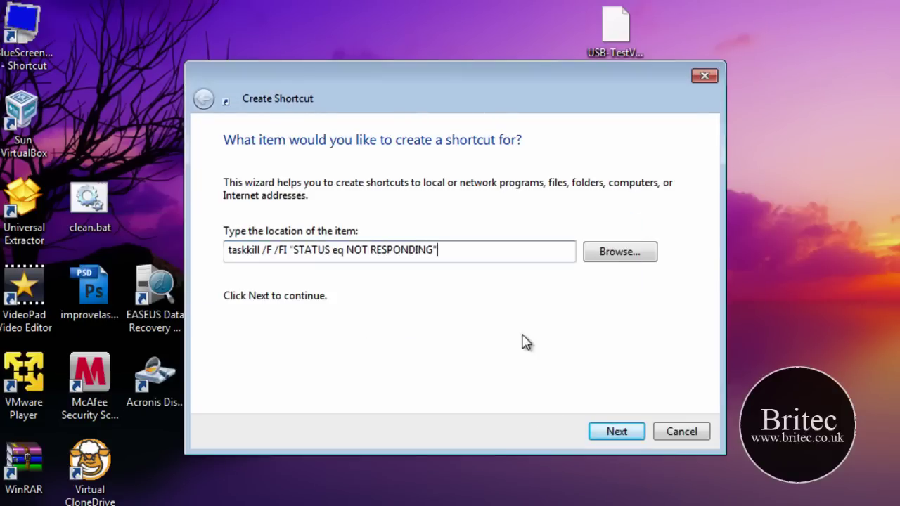
- Name the shortcut 'Kill All Tasks' and finish the wizard
left_click(624, 435)
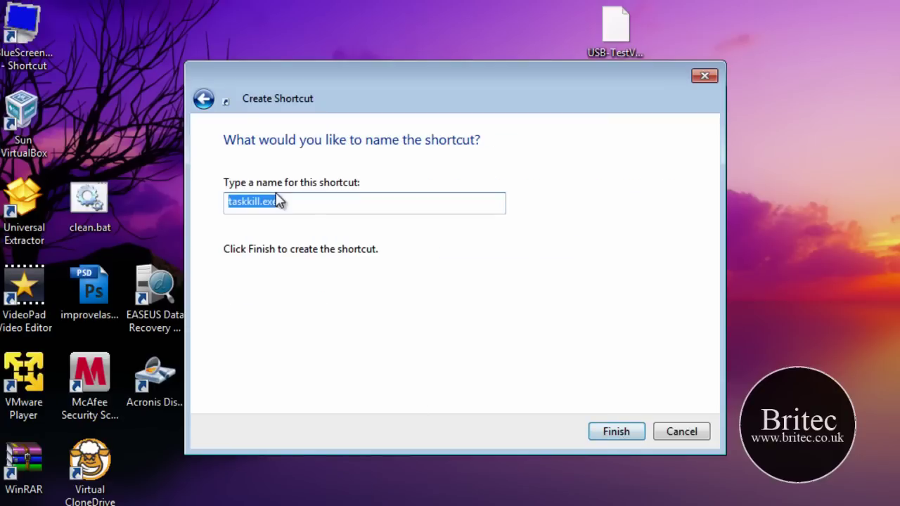
type("Task")
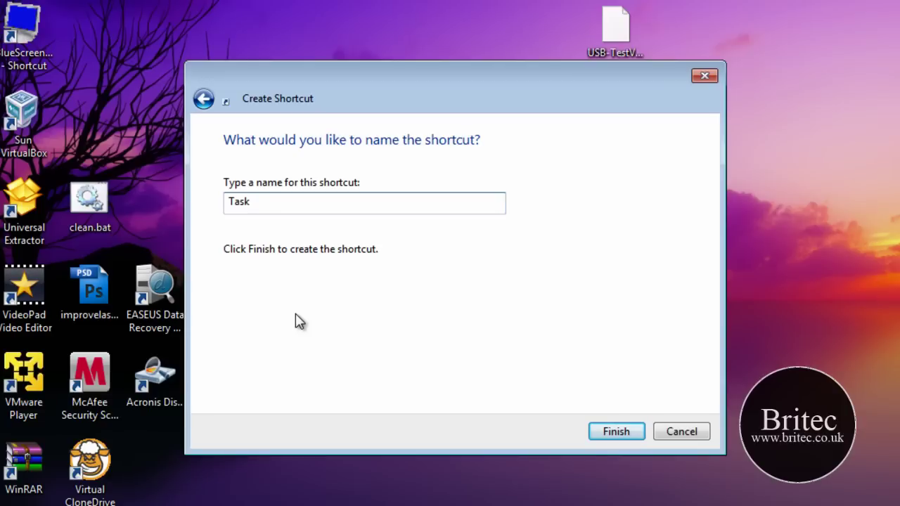
key("BackSpace")
key("BackSpace")
key("BackSpace")
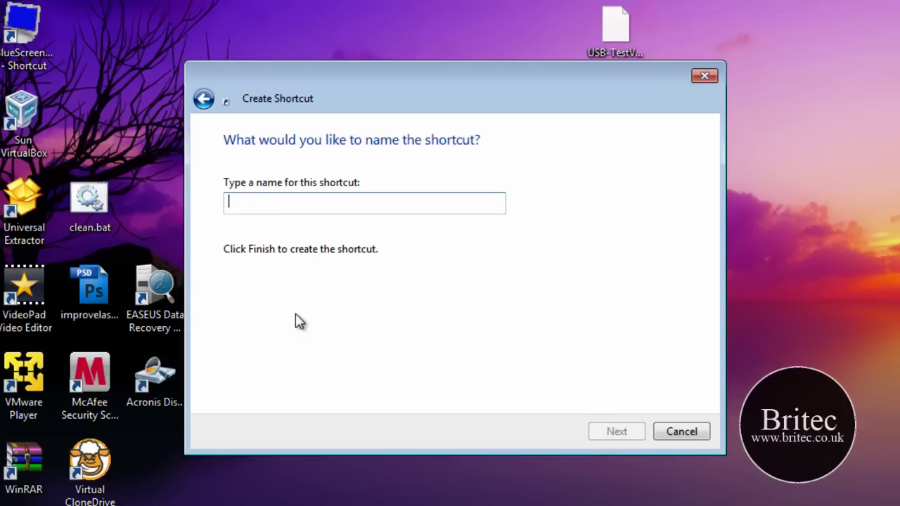
type("K")
key("BackSpace")
type("Kill All")
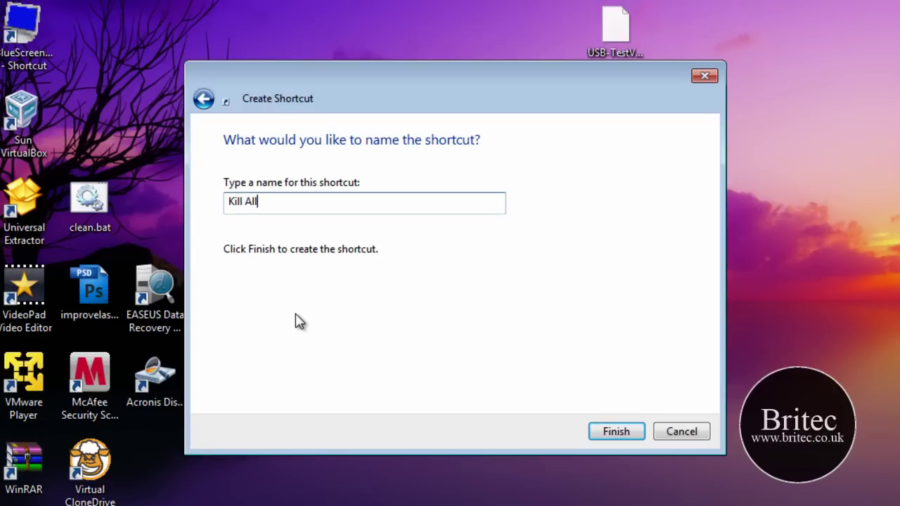
type(" Tasks")
left_click(617, 431)
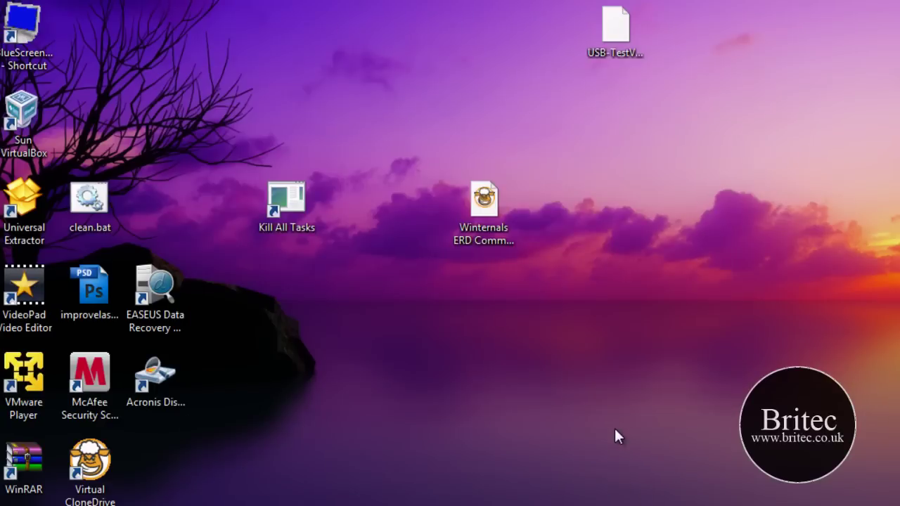
- Test-run the shortcut, then give it the red power icon from SHELL32 in Properties
double_click(276, 201)
right_click(271, 188)
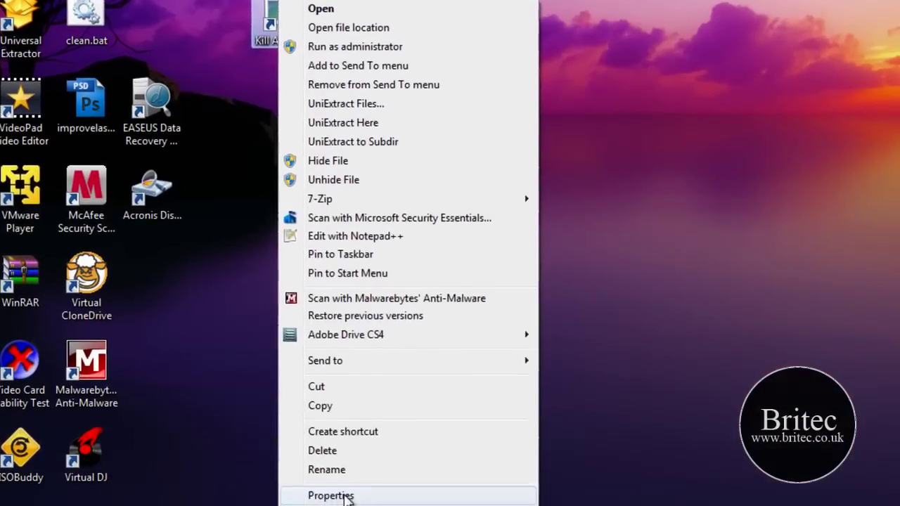
left_click(344, 496)
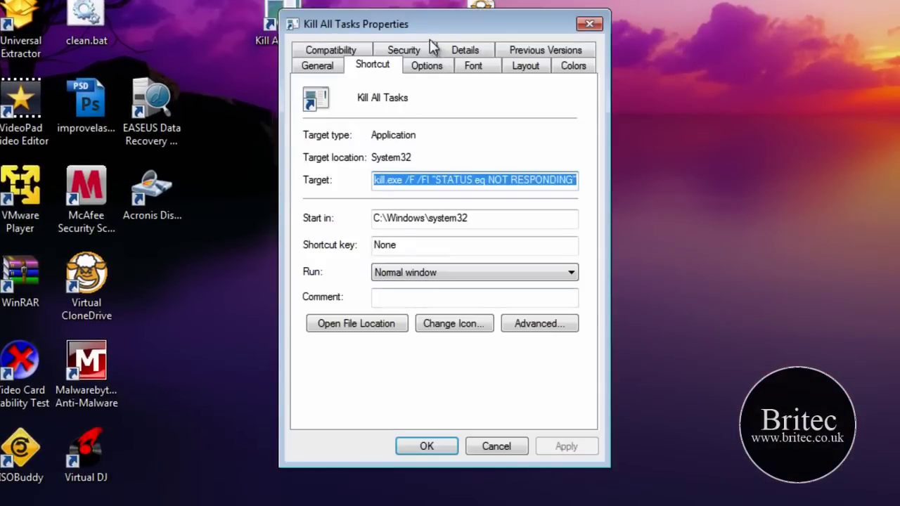
left_click_drag(435, 16, 375, 0)
left_click(393, 176)
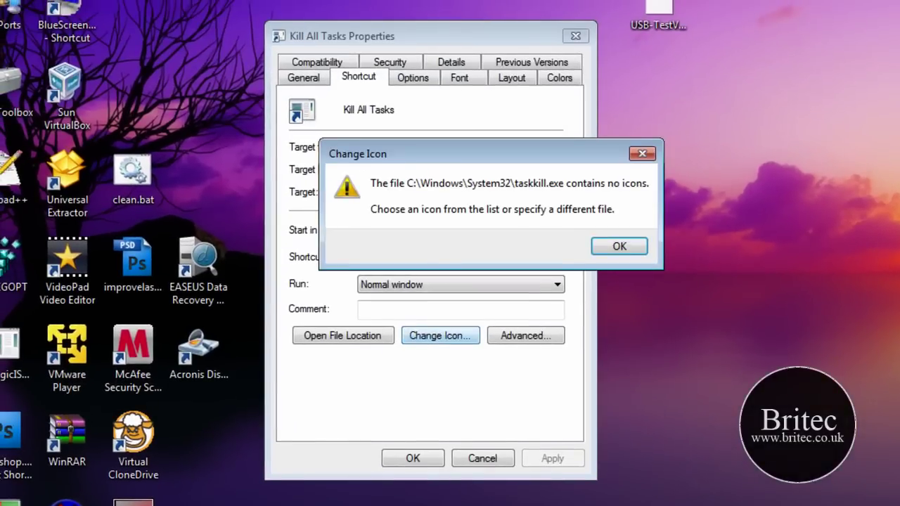
left_click(629, 246)
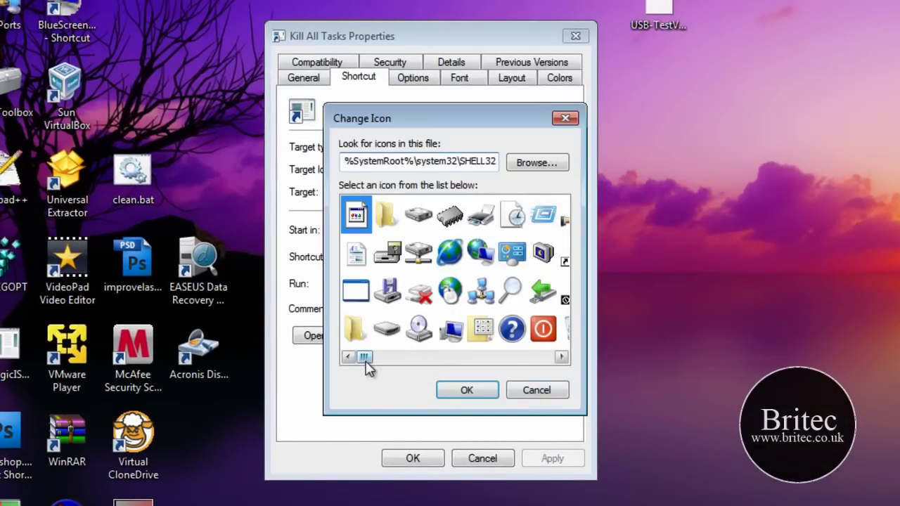
mouse_move(364, 358)
left_mouse_down()
mouse_move(383, 364)
mouse_move(368, 359)
left_mouse_up()
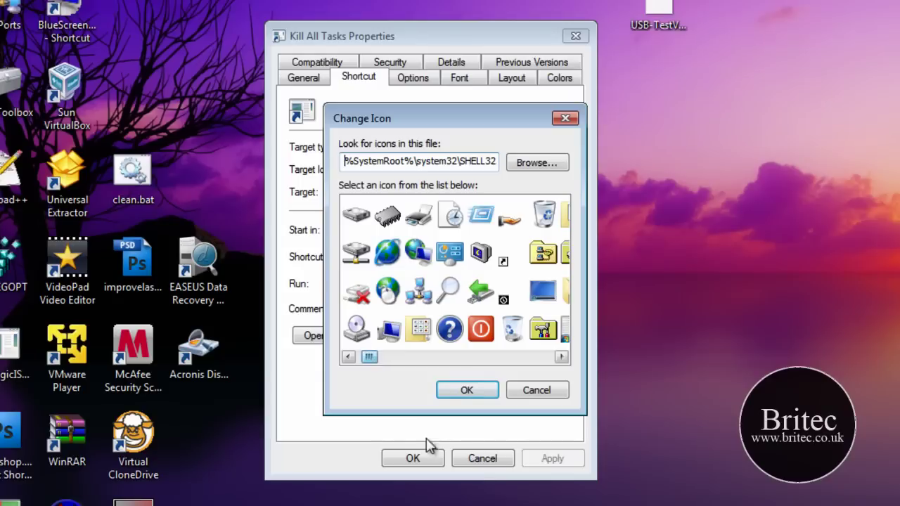
left_click(482, 336)
left_click(472, 394)
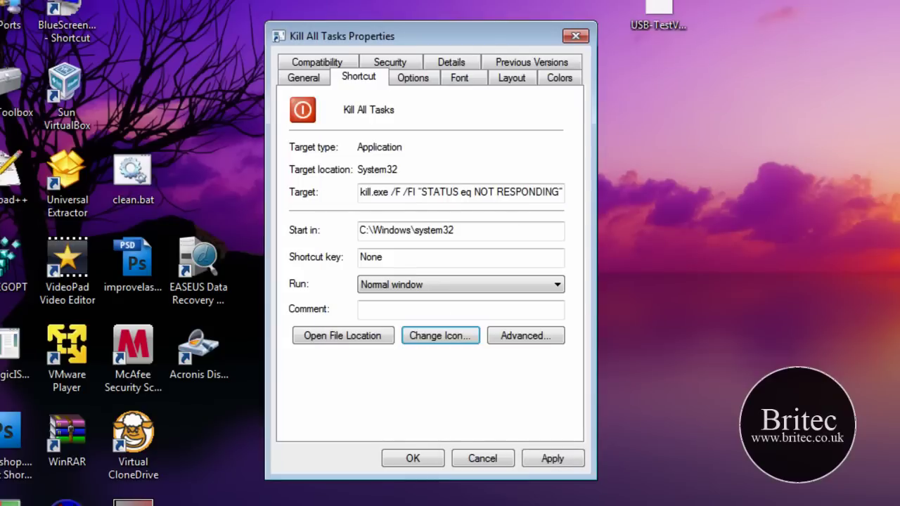
left_click(555, 463)
left_click(422, 461)
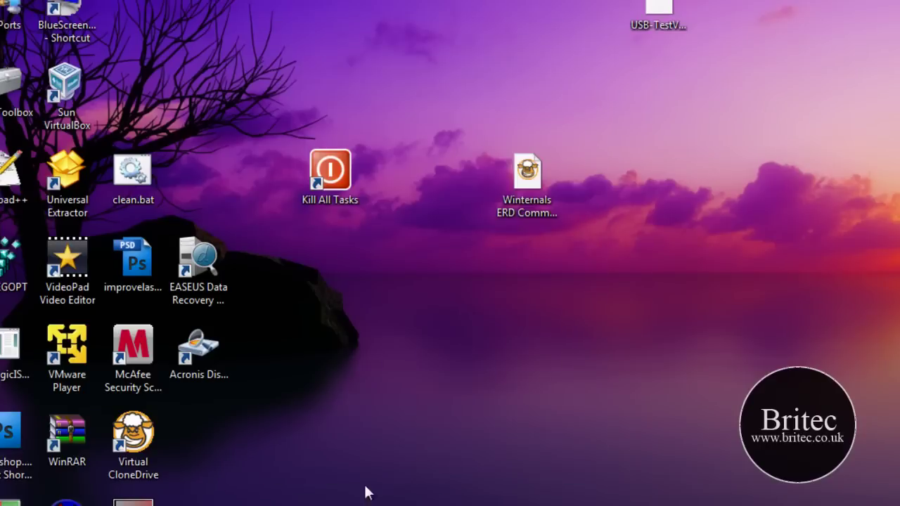
- Run Kill All Tasks again and check the desktop menu still lists it
double_click(330, 176)
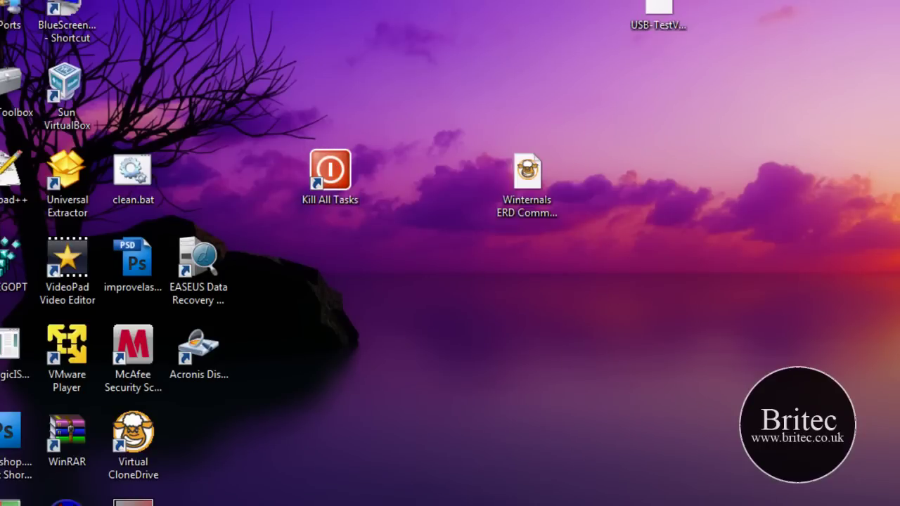
right_click(431, 416)
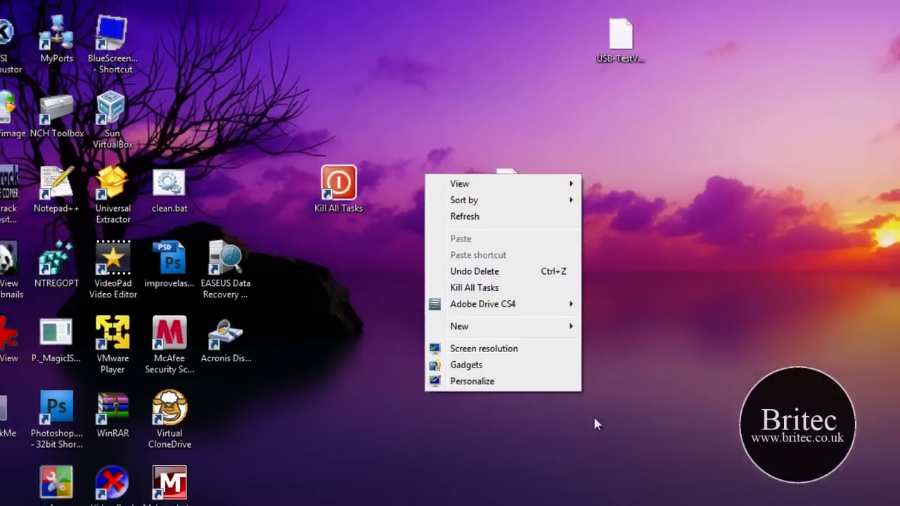
left_click(593, 424)
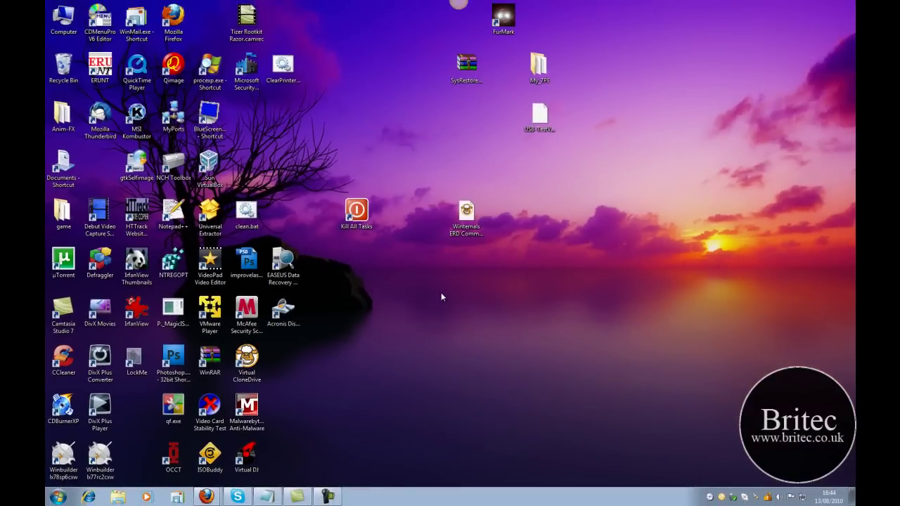
- Restore the Britec Computers Tech Forum window from the Firefox taskbar button
mouse_move(218, 500)
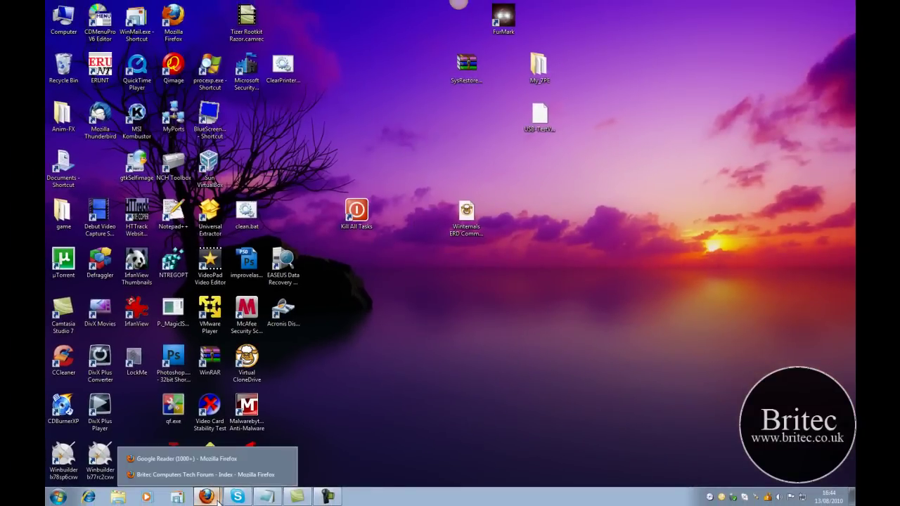
left_click(188, 475)
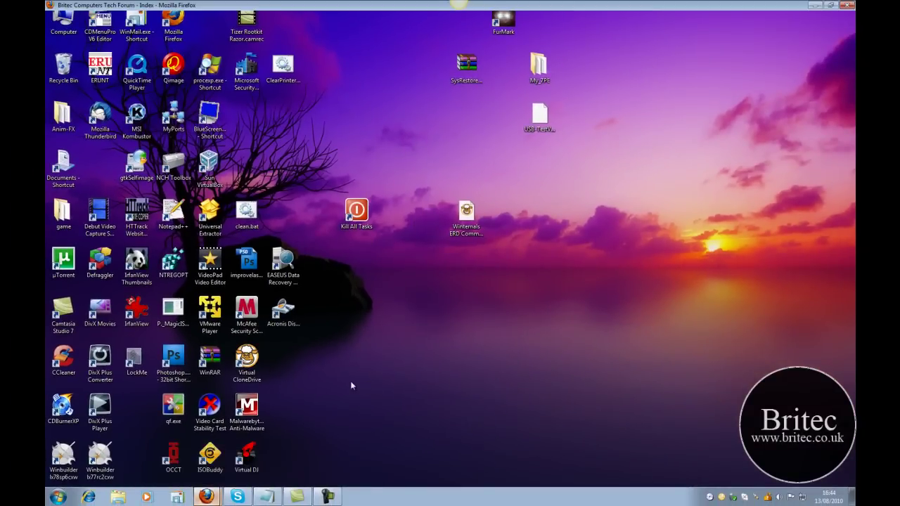